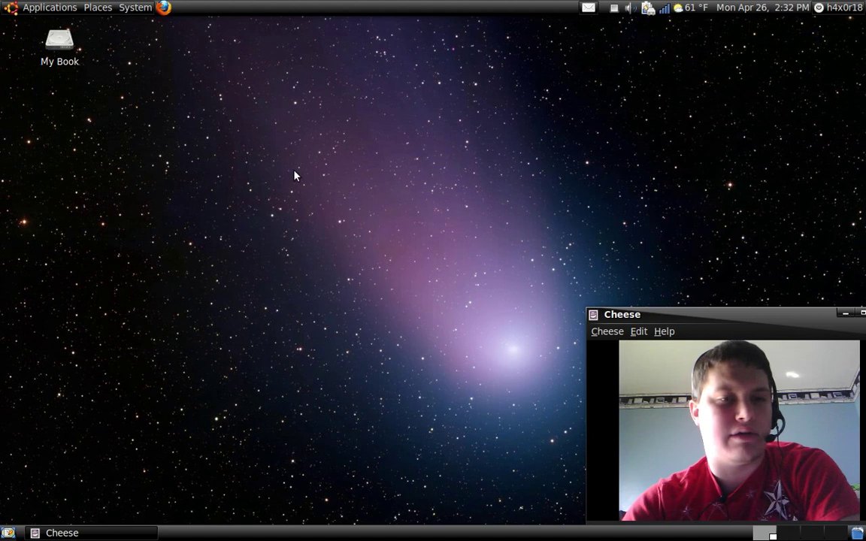
Step: Launch Add/Remove Applications from the System > Administration menu
click(123, 12)
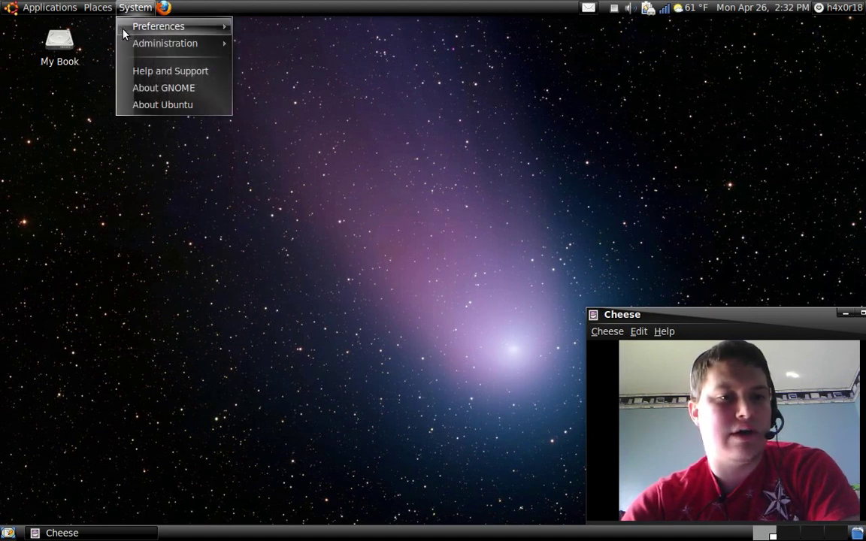
click(126, 9)
click(127, 9)
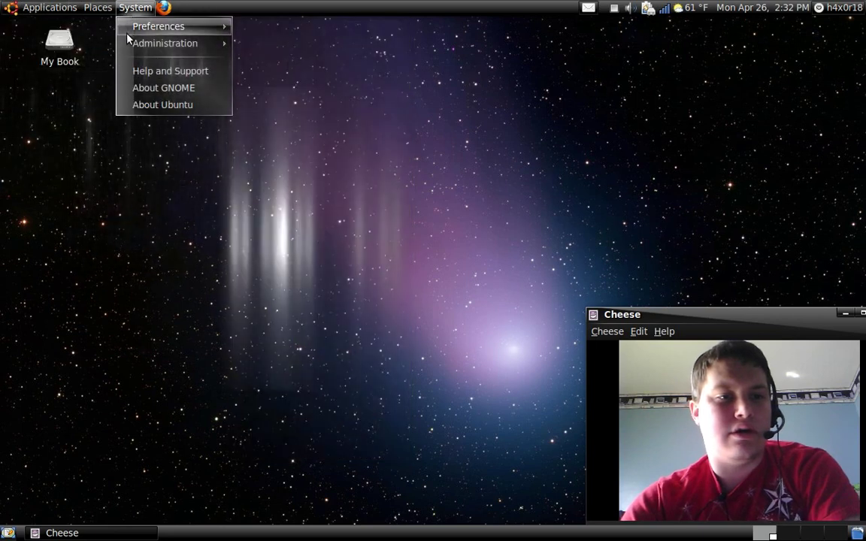
mouse_move(166, 43)
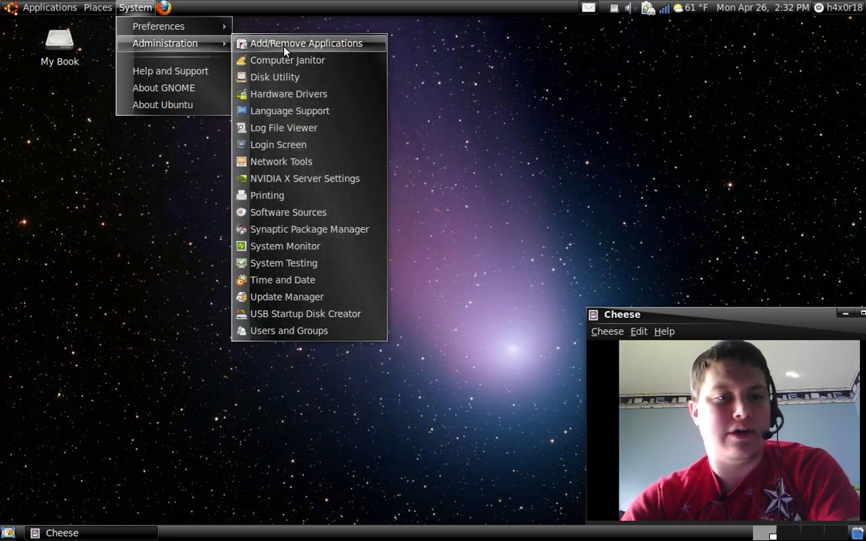
mouse_move(45, 9)
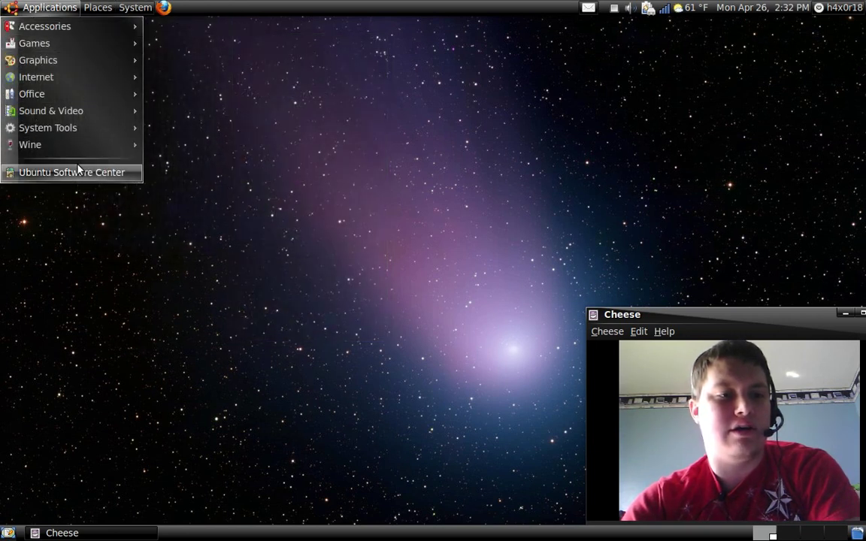
mouse_move(124, 4)
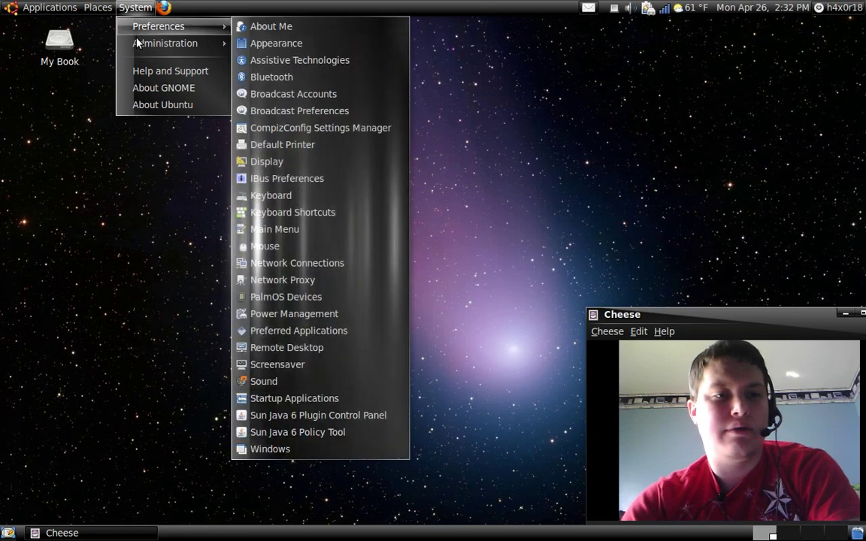
mouse_move(194, 42)
click(258, 41)
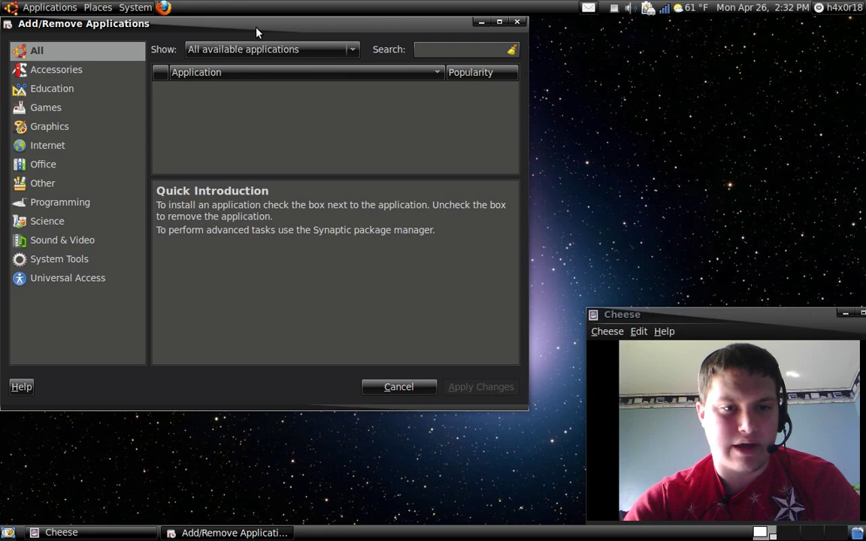
drag(258, 30, 402, 63)
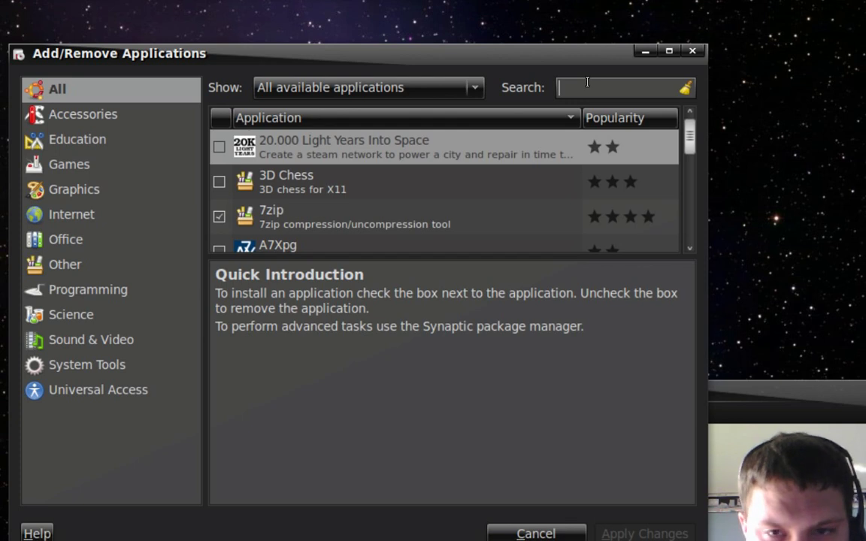
click(587, 82)
text(eq)
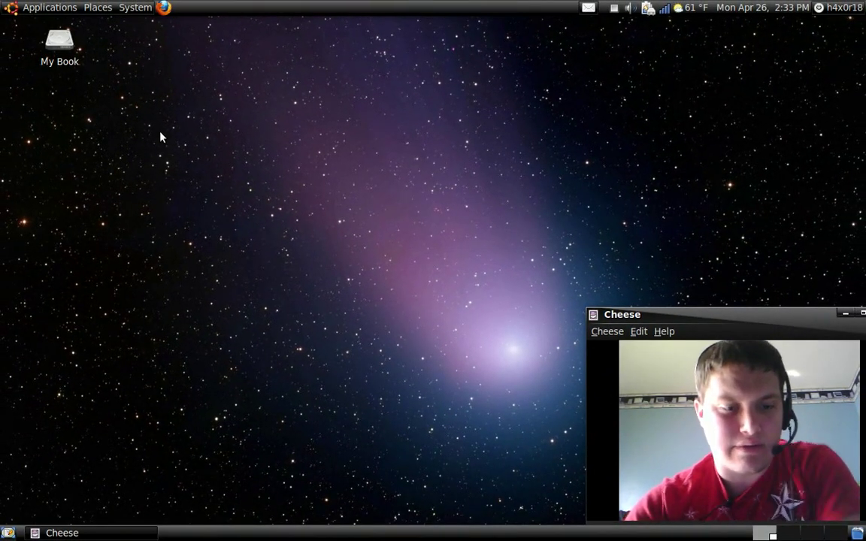
Step: Launch CompizConfig Settings Manager from System > Preferences
click(137, 8)
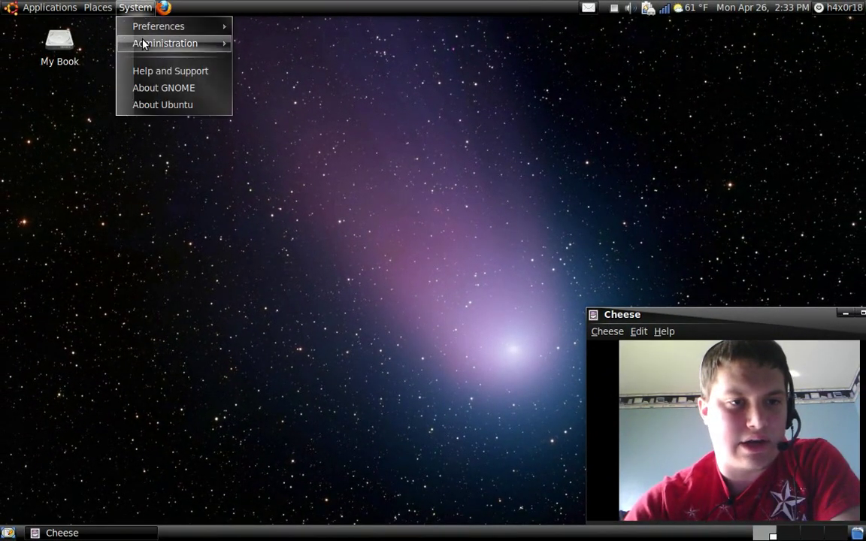
mouse_move(184, 26)
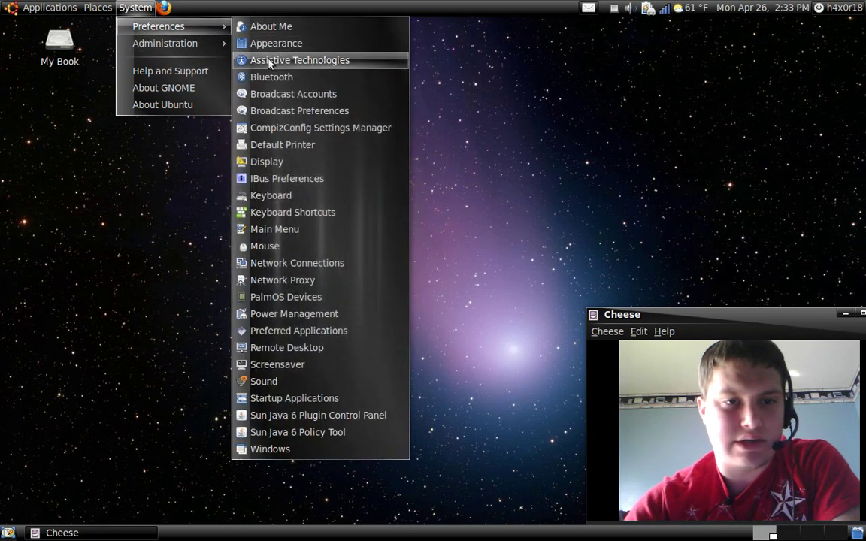
click(279, 131)
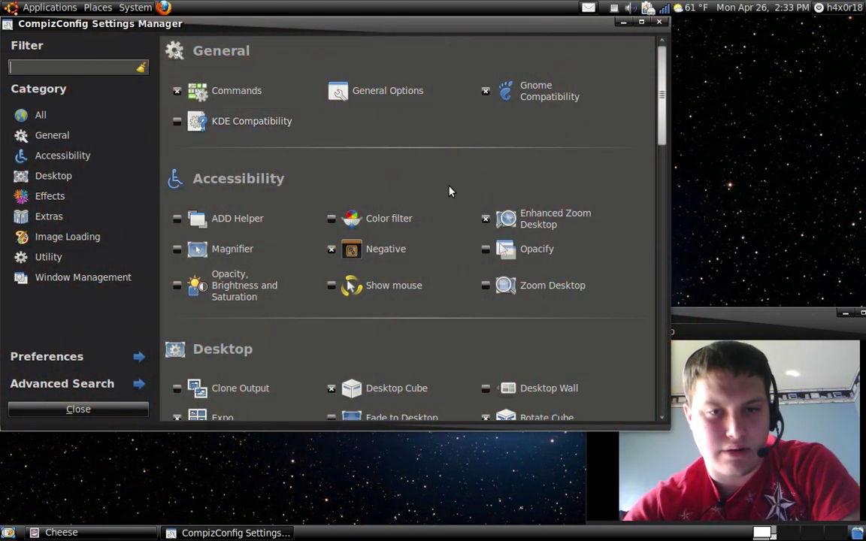
Step: Move the settings window down-right and scroll the plugin list to the Effects category
scroll(524, 152, down, 1)
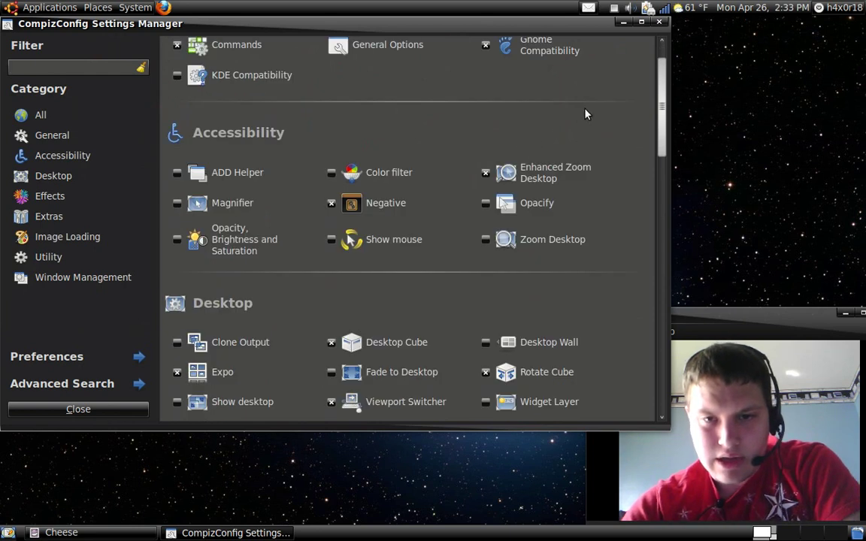
scroll(603, 113, up, 1)
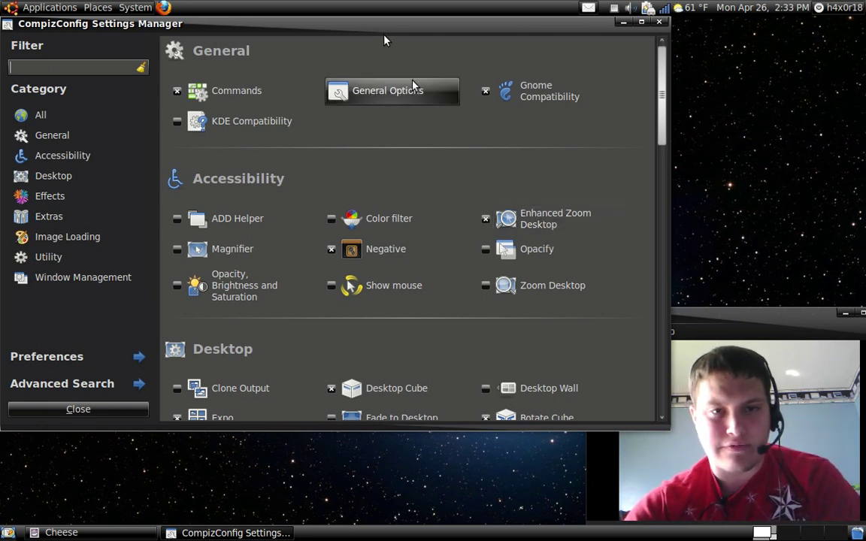
drag(412, 85, 476, 117)
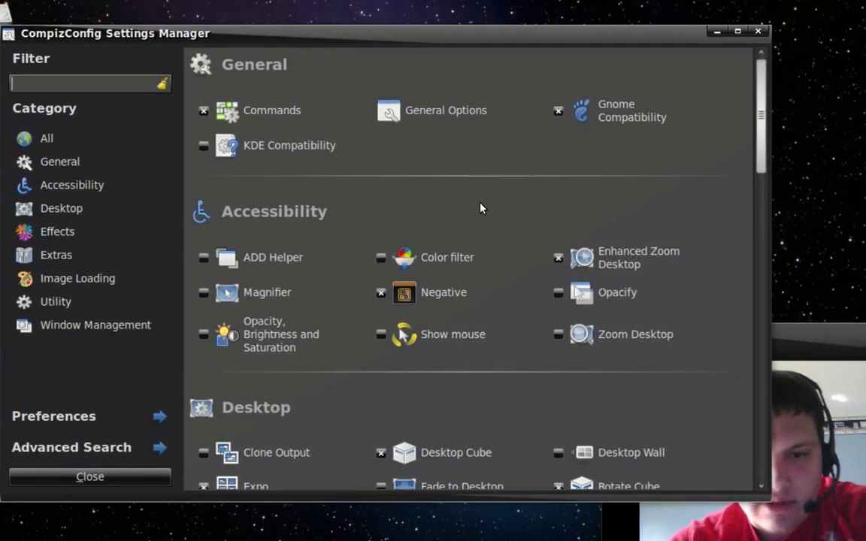
scroll(466, 169, down, 3)
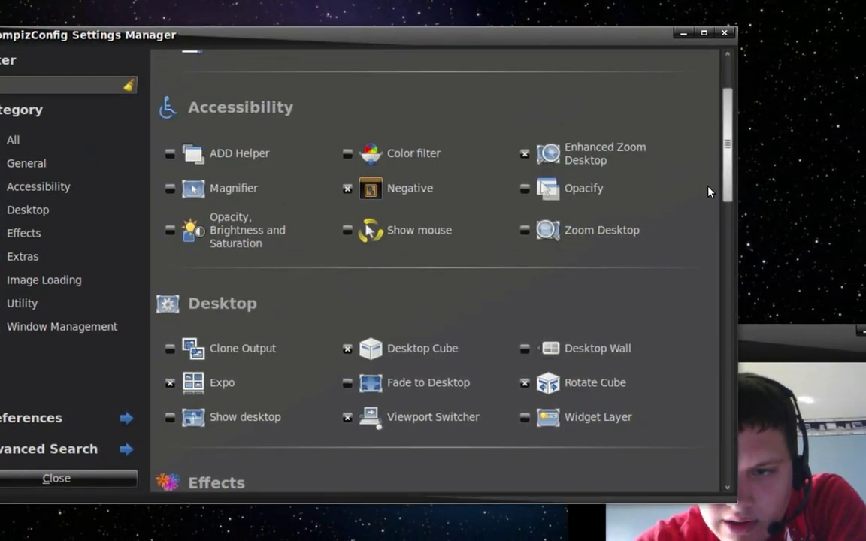
drag(759, 185, 727, 258)
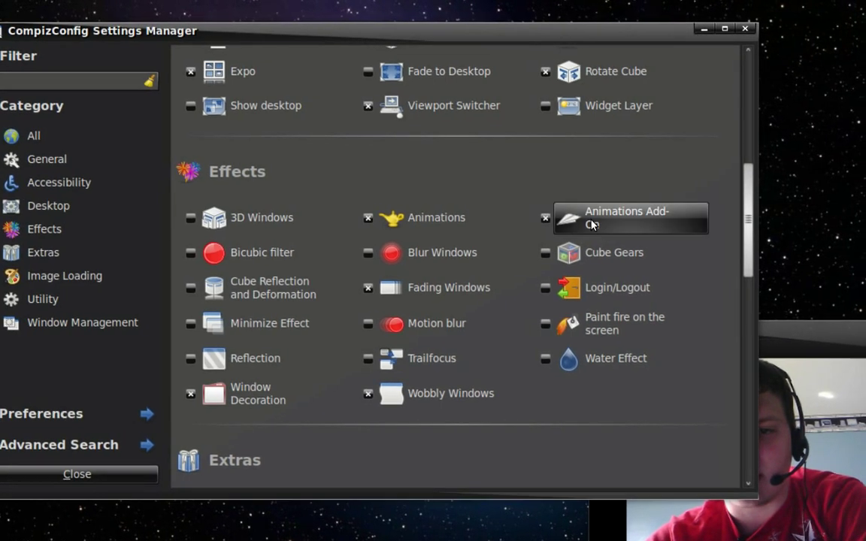
click(592, 223)
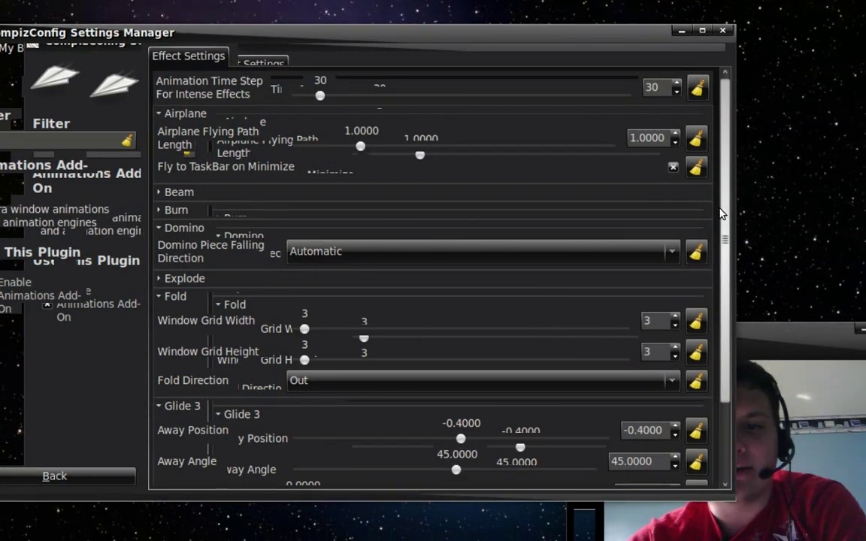
scroll(720, 215, down, 3)
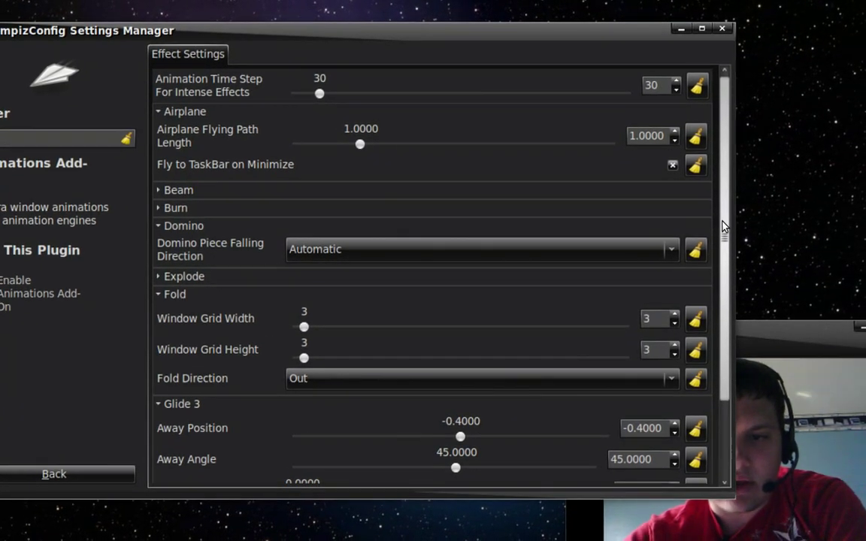
drag(775, 243, 782, 324)
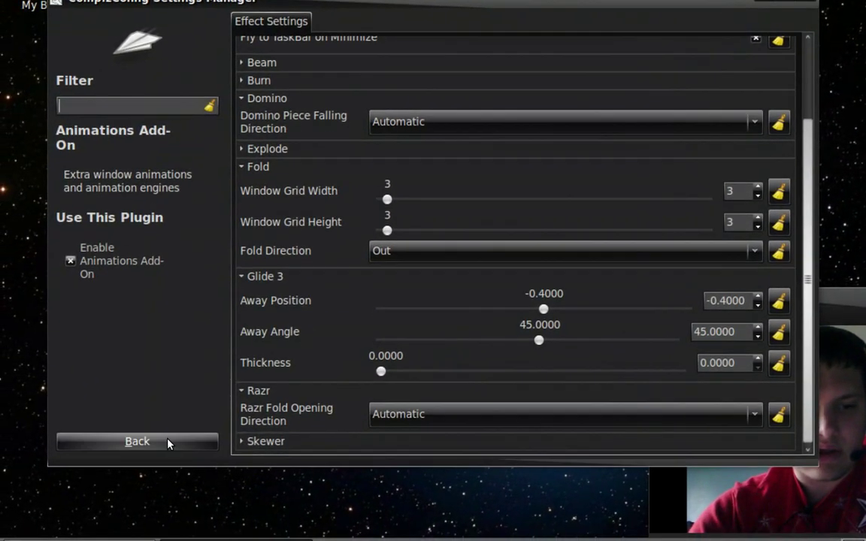
click(88, 462)
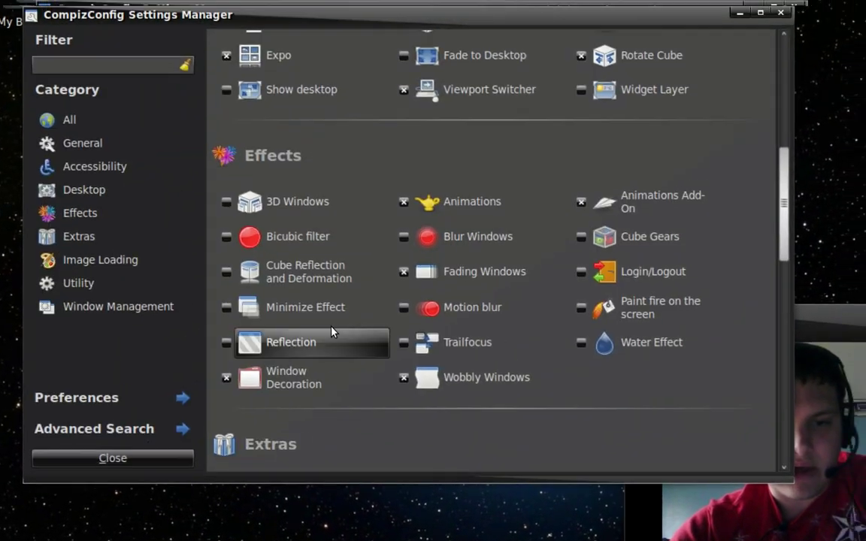
Step: Review the Animations plugin's Close and Minimize Animation pages, then minimize the settings window
click(466, 204)
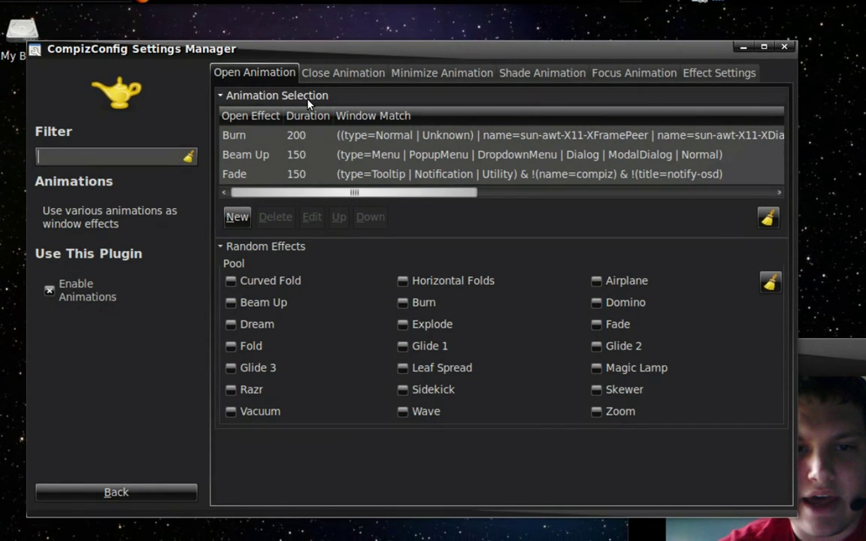
click(315, 73)
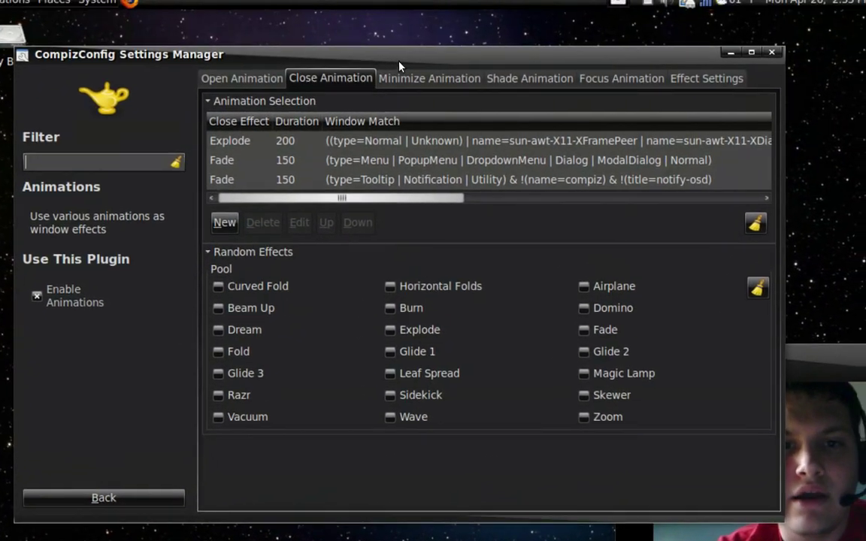
click(402, 76)
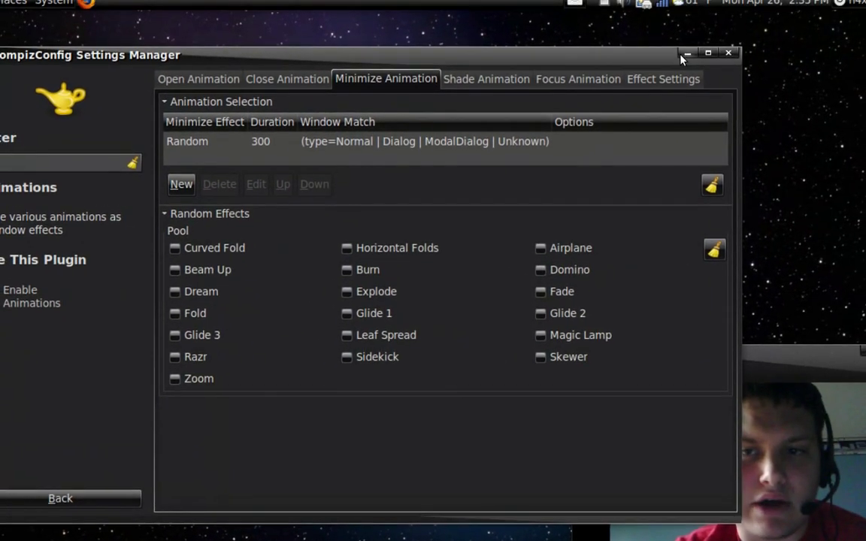
click(749, 41)
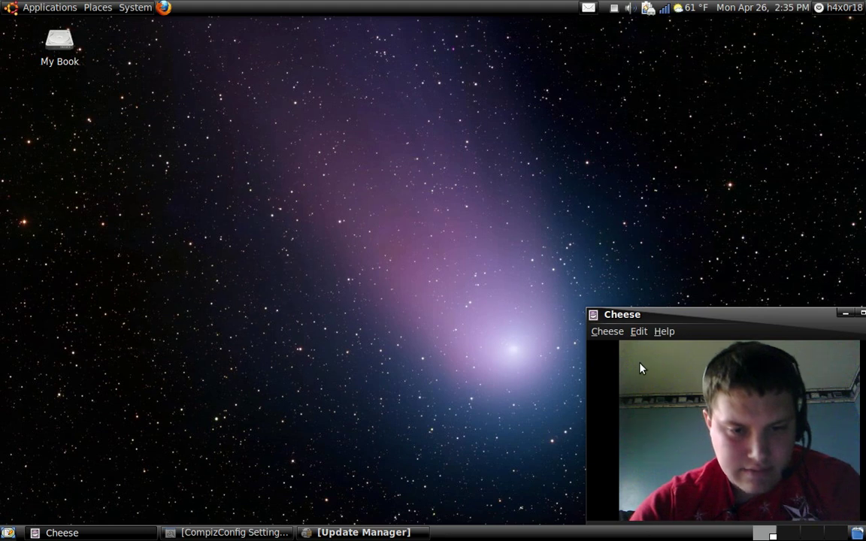
Step: Restore the settings window, minimize it to watch the Burn effect, and restore it again
click(244, 533)
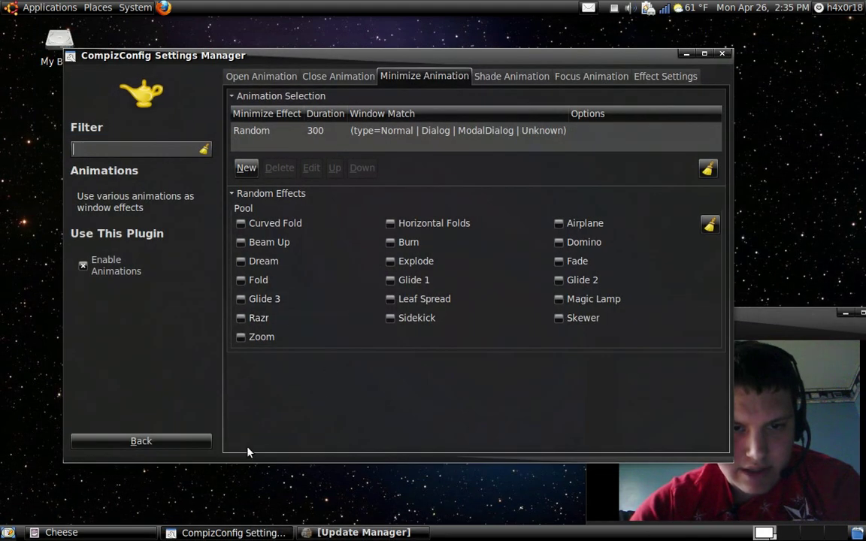
click(685, 55)
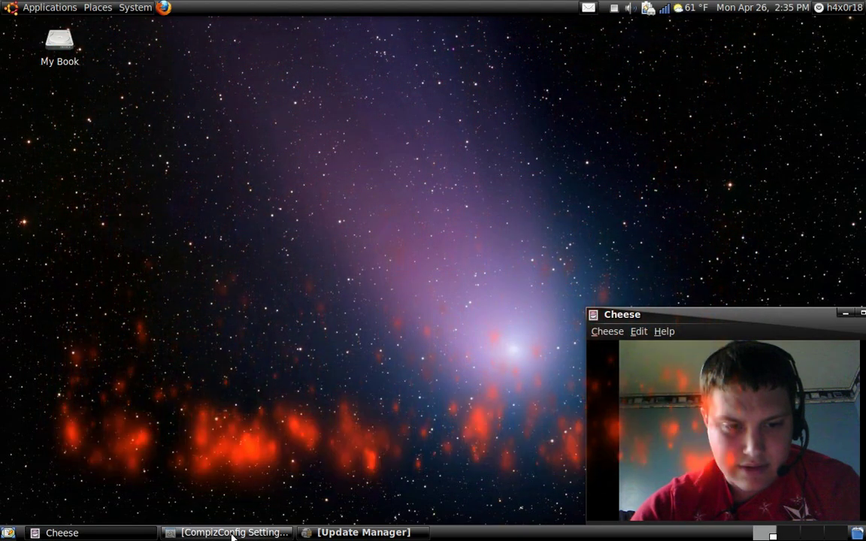
click(233, 532)
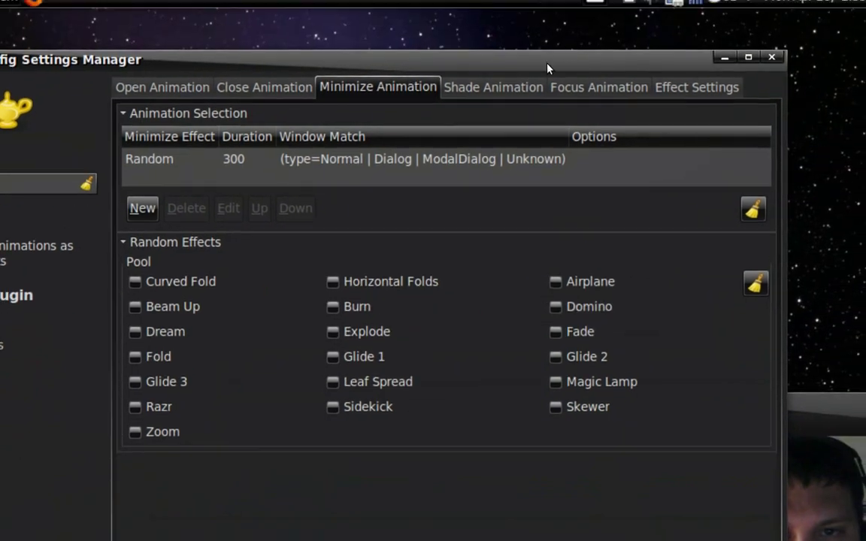
Step: Step through the Shade, Focus, Effect Settings and Open Animation pages without changing anything
click(546, 52)
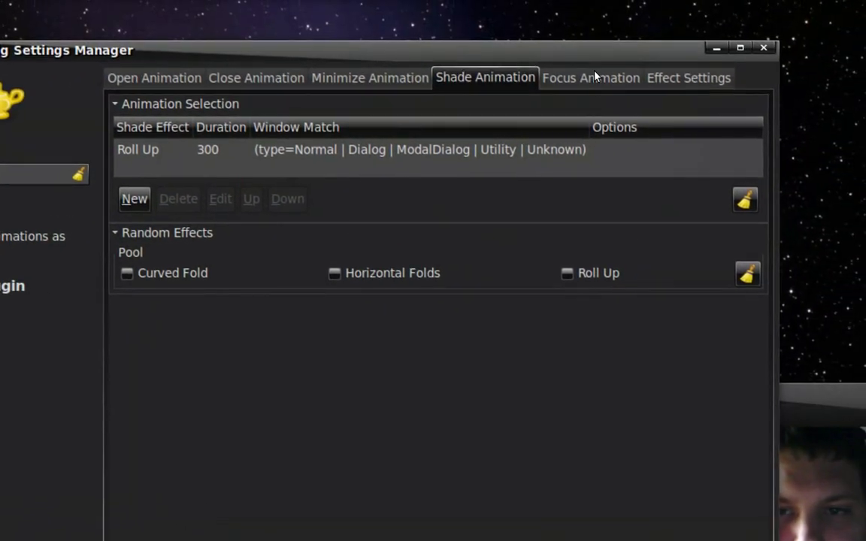
click(634, 30)
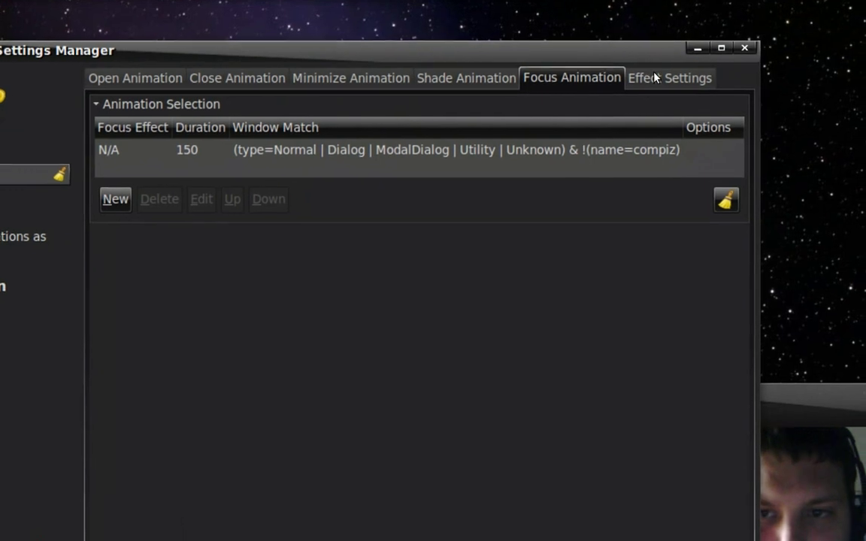
click(763, 52)
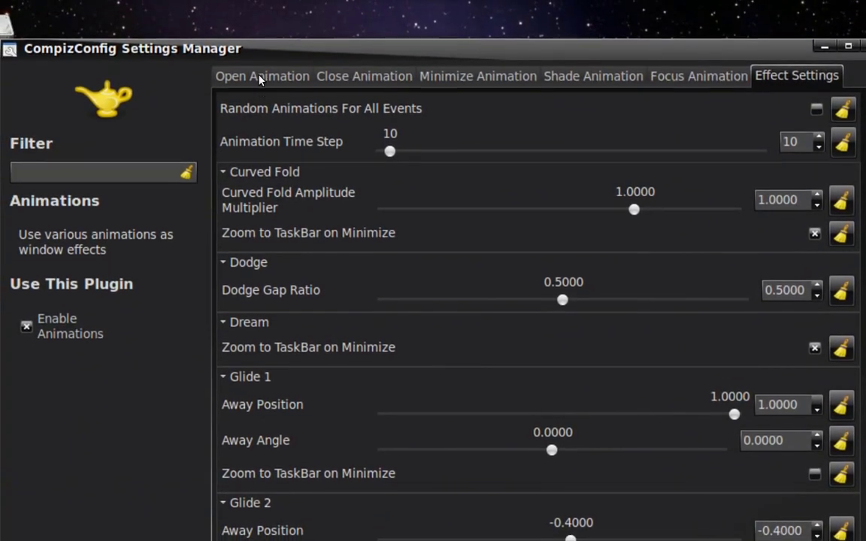
click(260, 78)
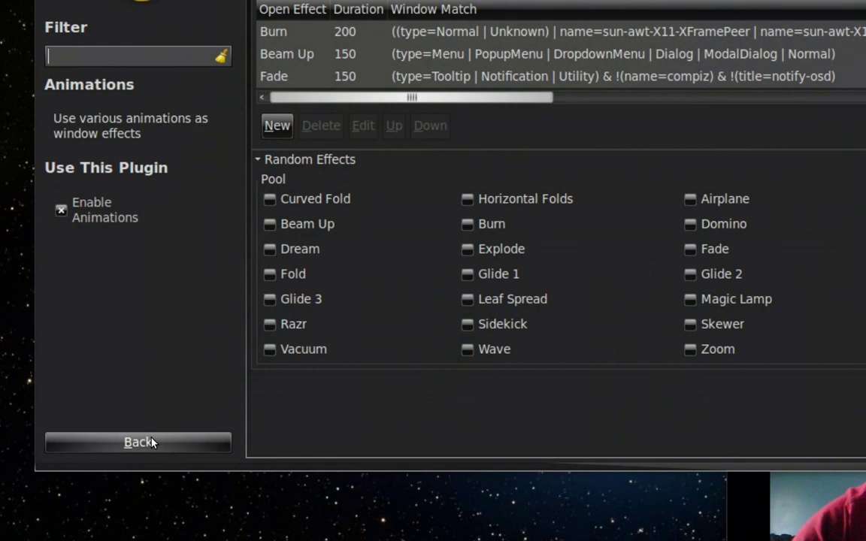
Step: Close the Compiz settings, then open, drag and close Calculator to preview the window animations
click(110, 495)
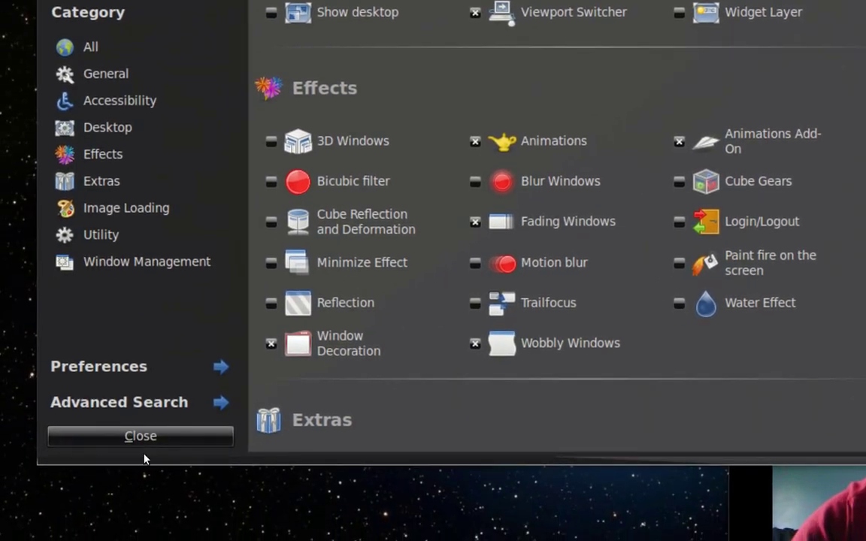
click(143, 444)
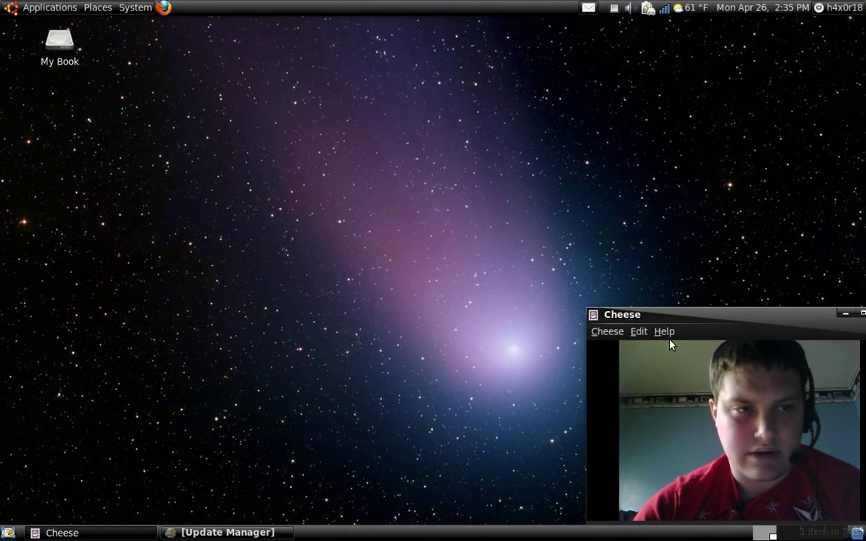
click(50, 7)
mouse_move(104, 23)
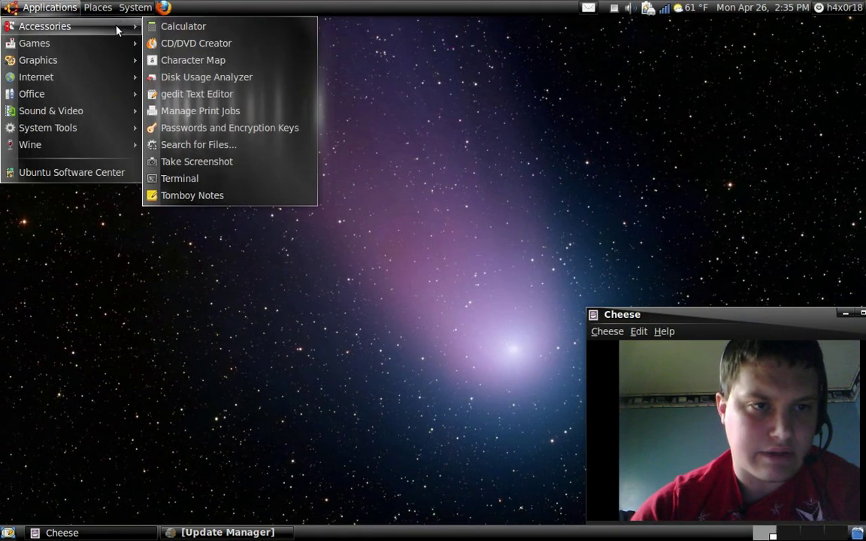
click(167, 25)
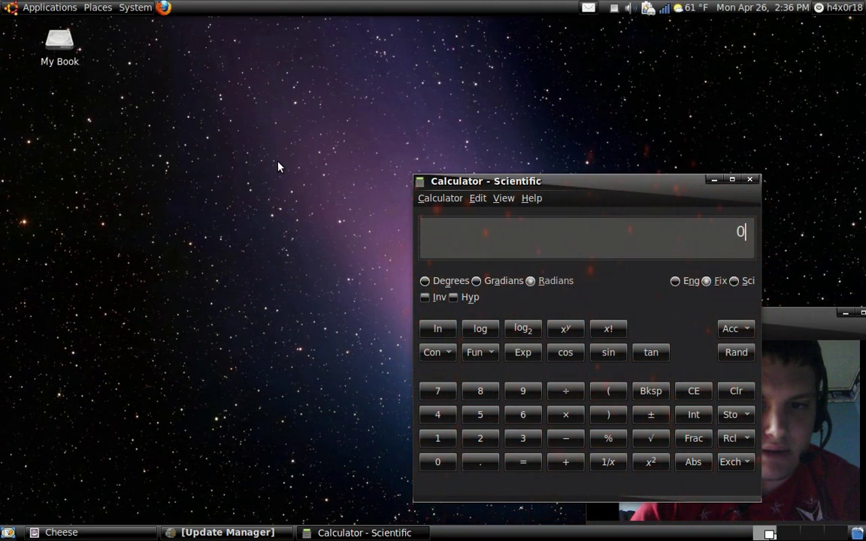
drag(541, 183, 359, 115)
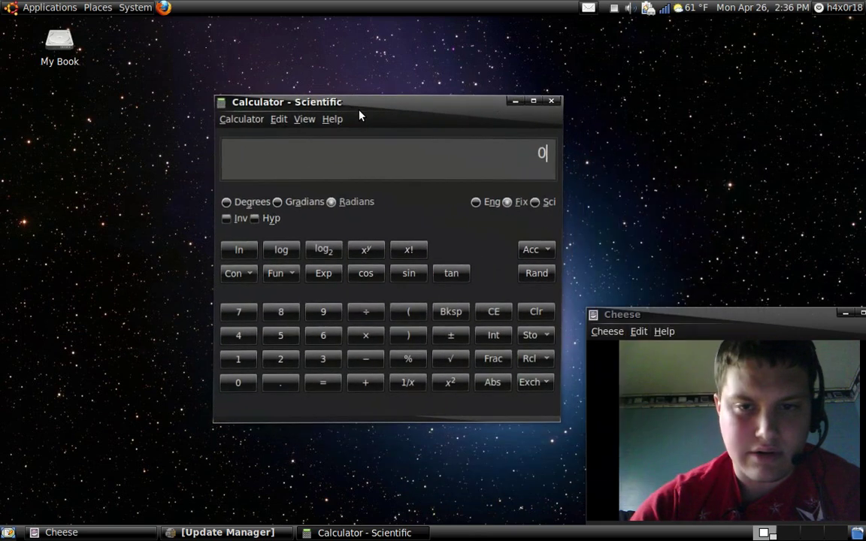
click(552, 106)
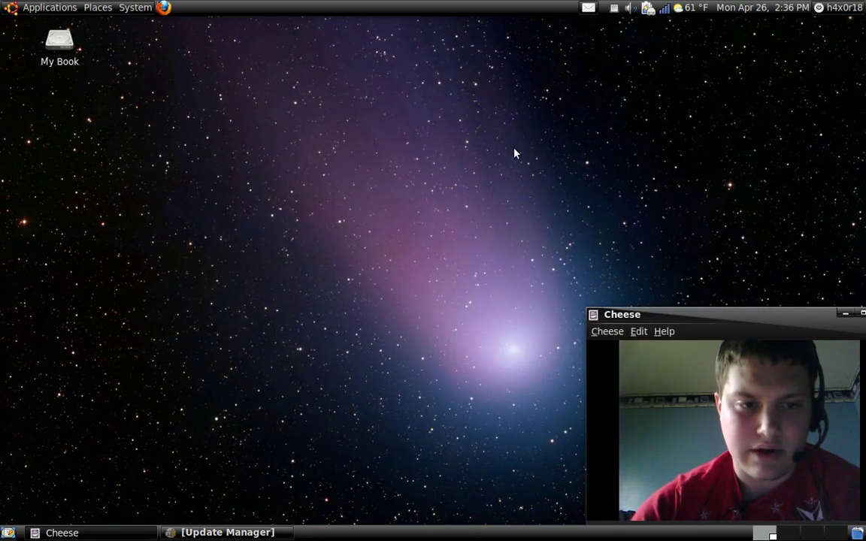
Step: Relaunch CompizConfig, enable Paint fire on the screen under Effects, and close the window
click(135, 8)
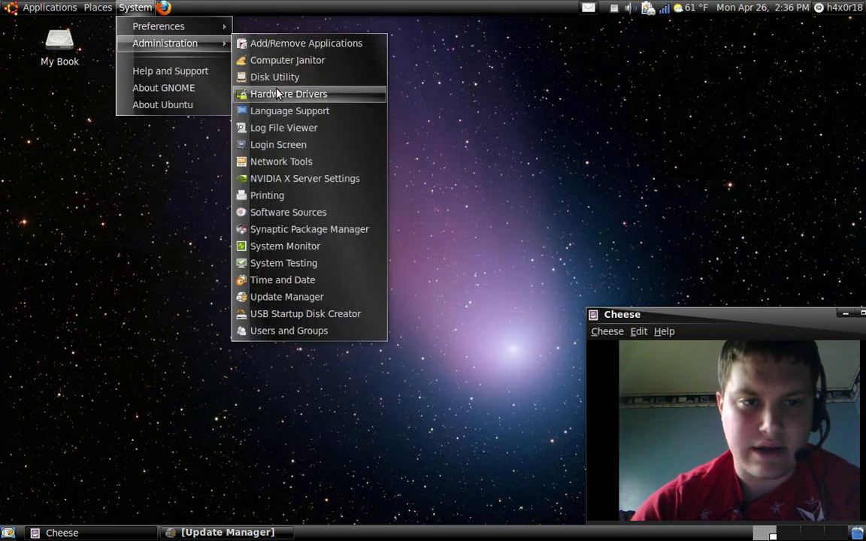
mouse_move(211, 26)
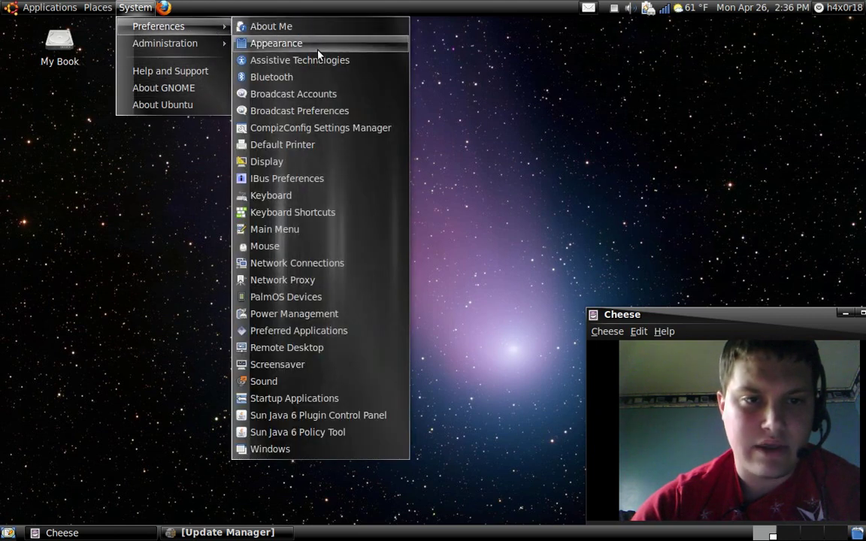
click(307, 126)
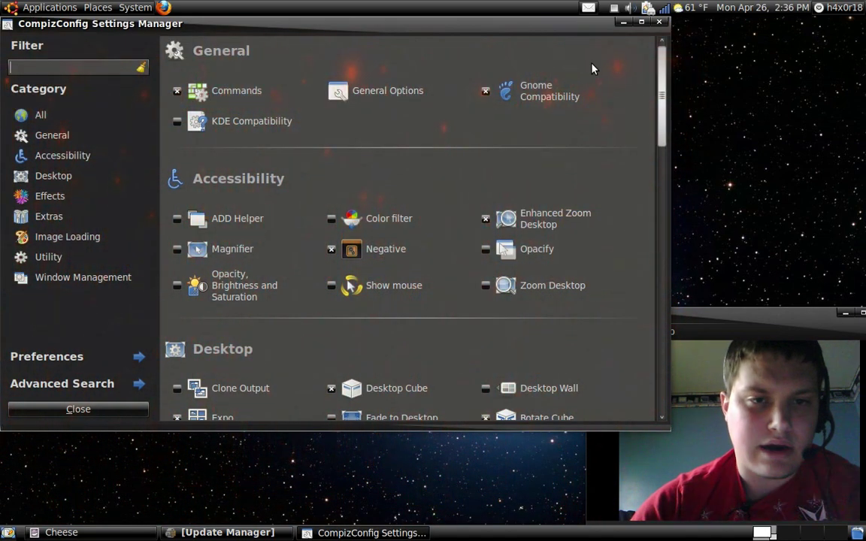
drag(658, 87, 639, 213)
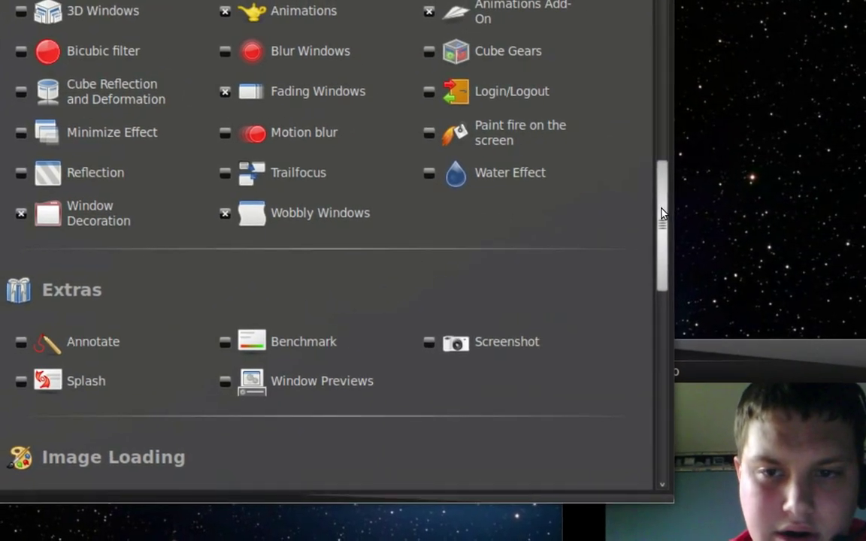
mouse_move(662, 214)
mouse_down()
mouse_move(659, 169)
mouse_move(666, 207)
mouse_up()
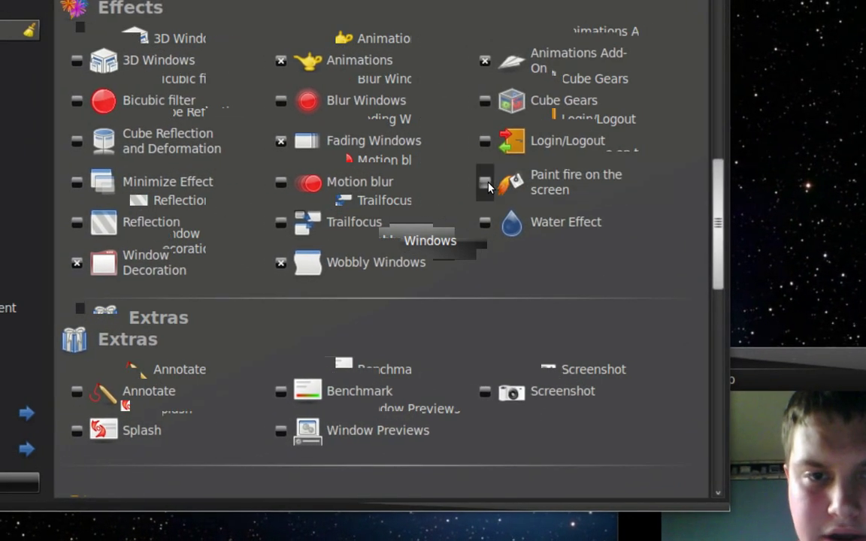
click(486, 183)
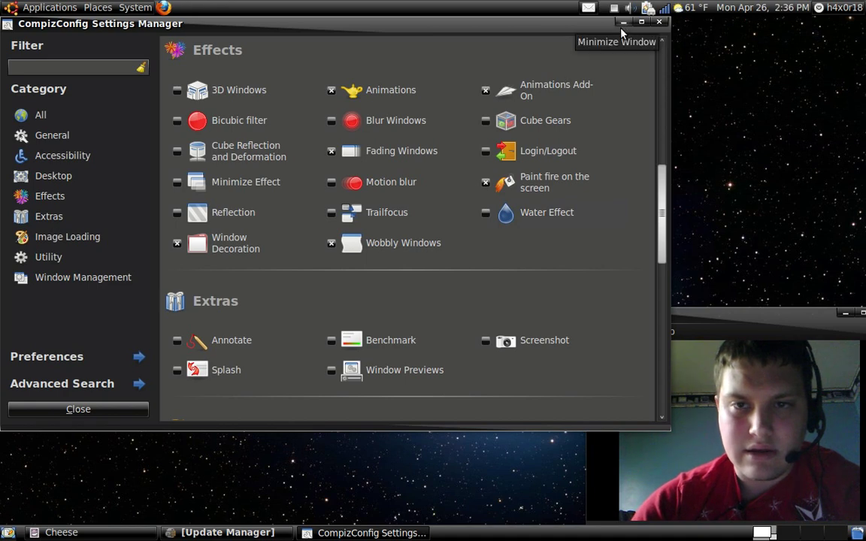
click(106, 411)
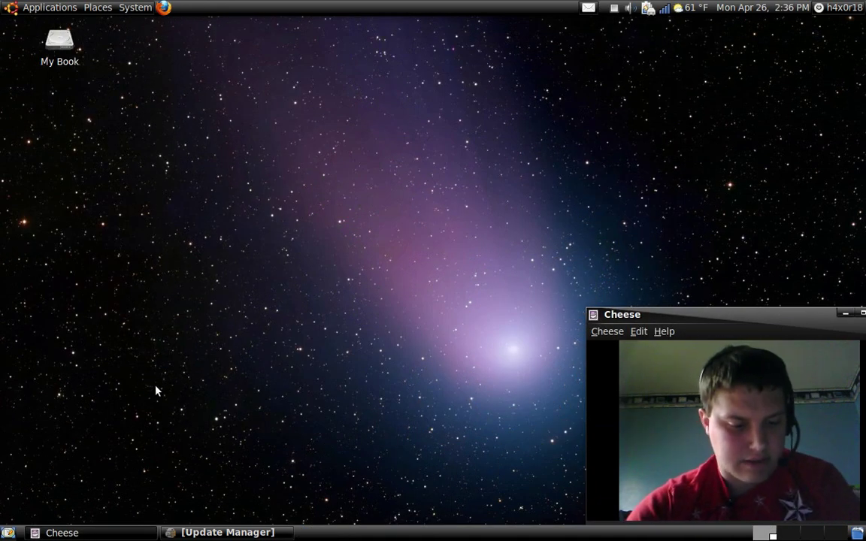
drag(132, 449, 149, 357)
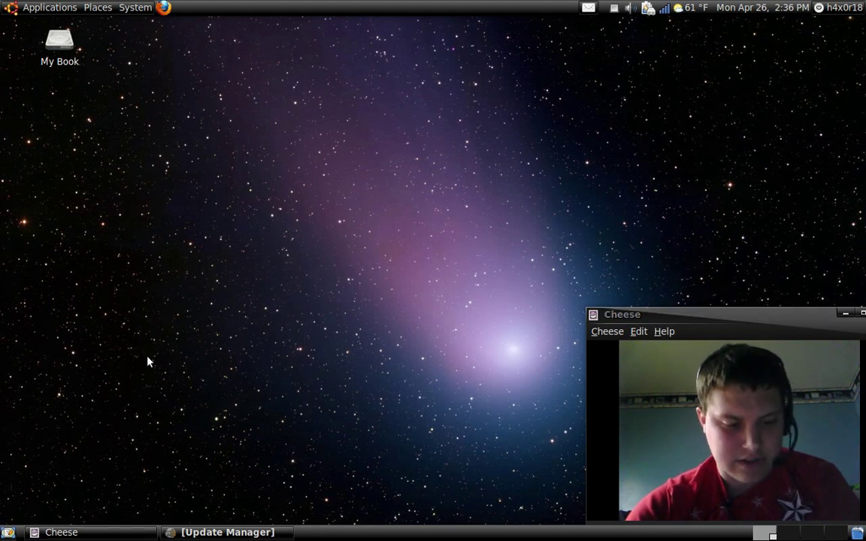
mouse_move(143, 436)
mouse_down()
mouse_move(150, 171)
mouse_move(234, 84)
mouse_move(244, 331)
mouse_move(271, 427)
mouse_move(370, 203)
mouse_move(414, 75)
mouse_move(473, 380)
mouse_move(568, 254)
mouse_move(637, 137)
mouse_move(648, 218)
mouse_up()
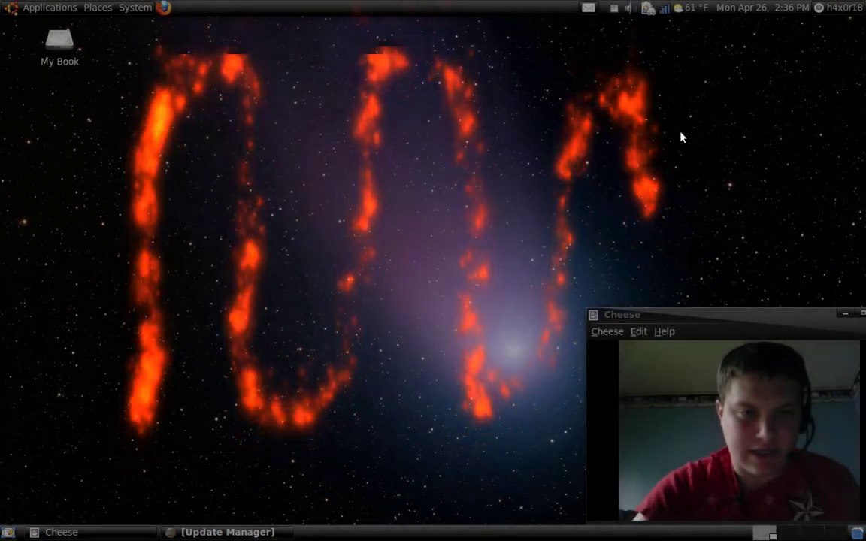
key(super+shift+c)
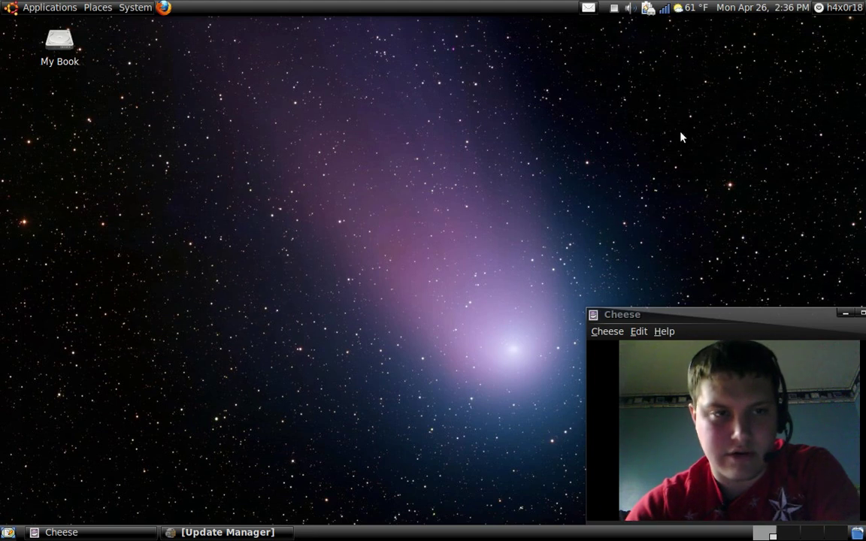